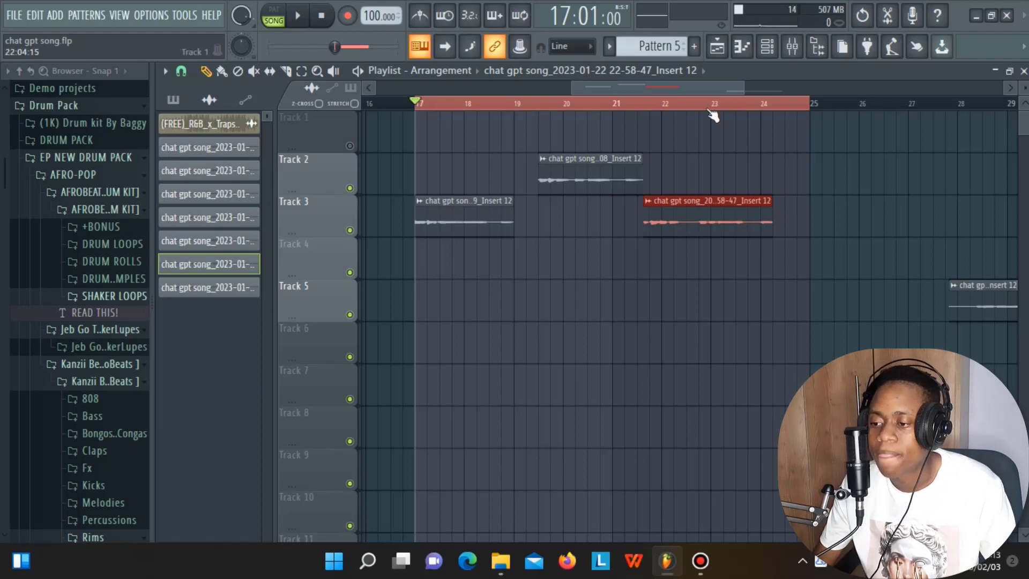
- Switch between the Mixer and the Playlist, ending on the arrangement playlist
left_click(792, 46)
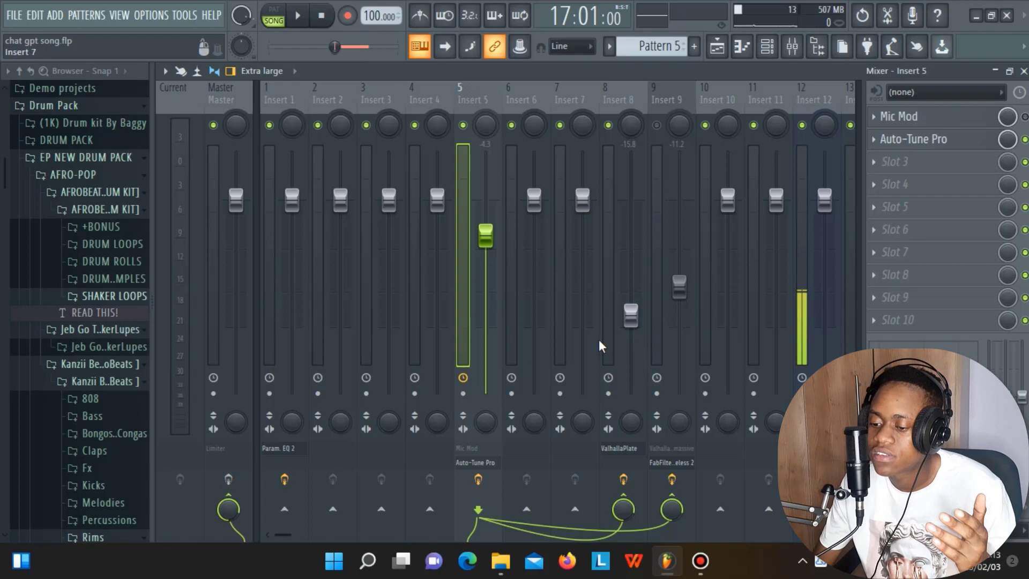
left_click(717, 46)
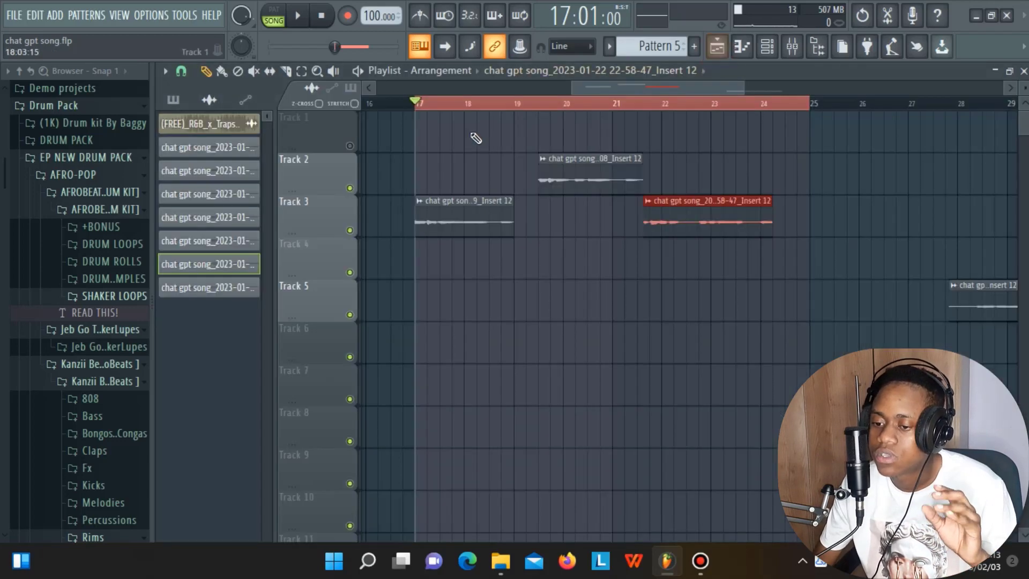
left_click(792, 46)
left_click(723, 48)
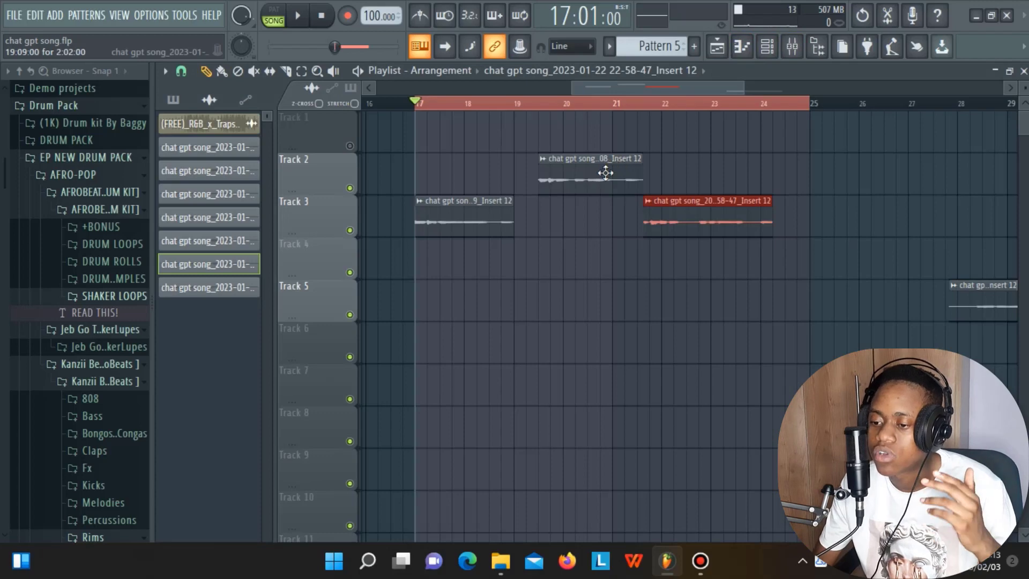
- Zoom the playlist to bars 17–25 and play through the vocal clips on tracks 2 and 3
left_click_drag(743, 88, 722, 94)
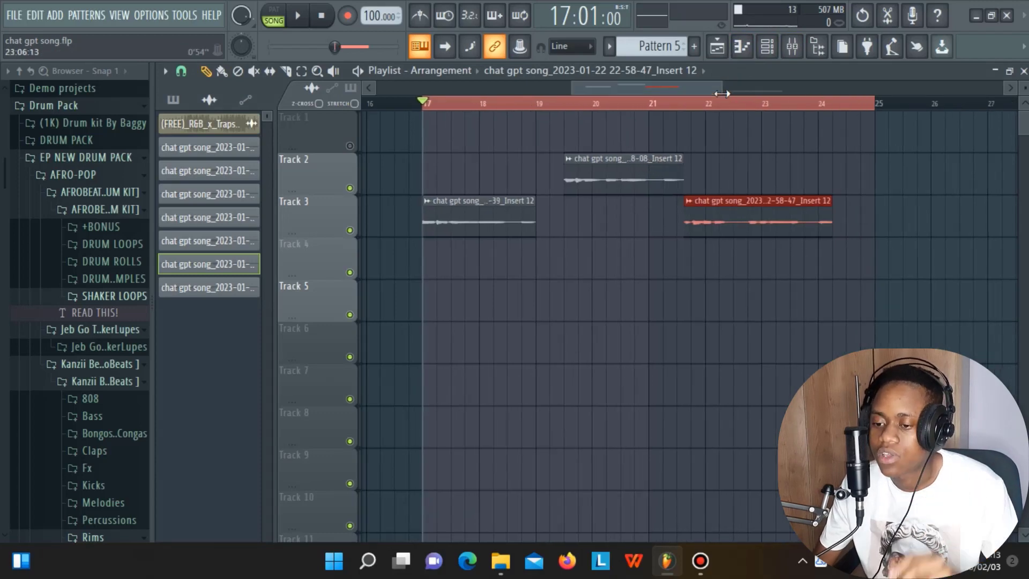
key("space")
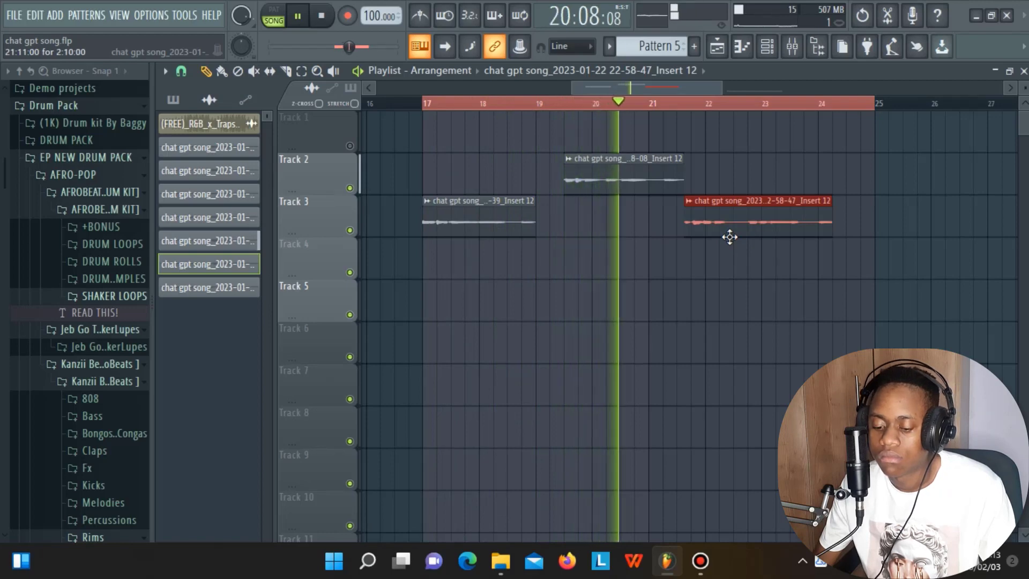
key("space")
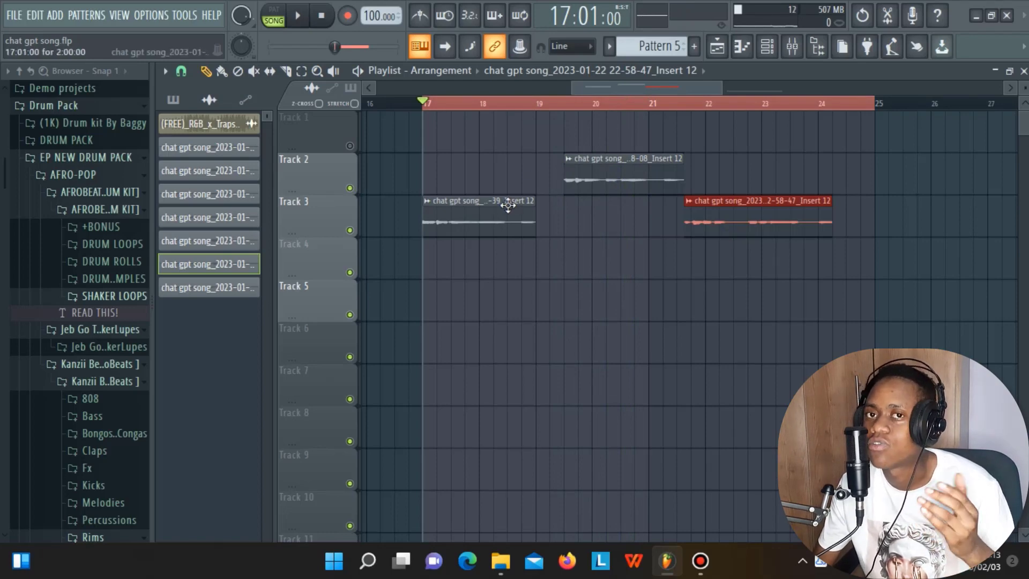
- Open the Mic Mod plugin from Insert 5's effect slots and move its window up and right
left_click(792, 46)
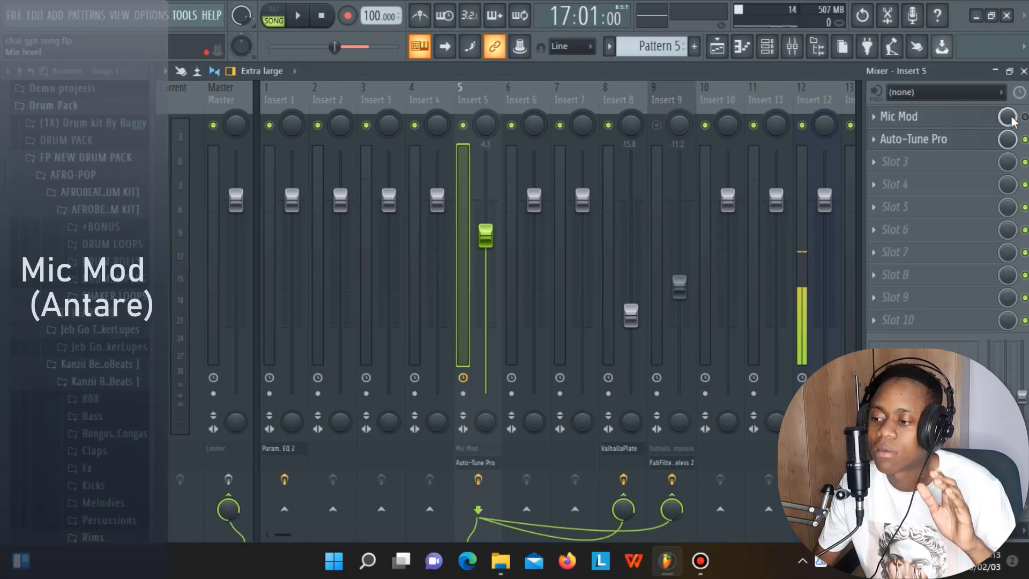
left_click(919, 122)
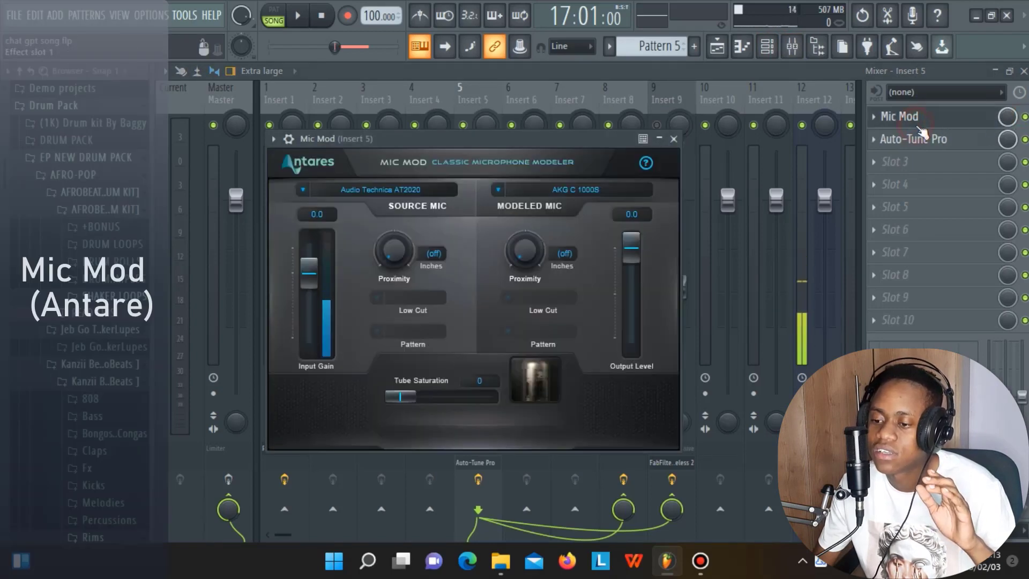
left_click(405, 149)
left_click_drag(406, 139, 455, 108)
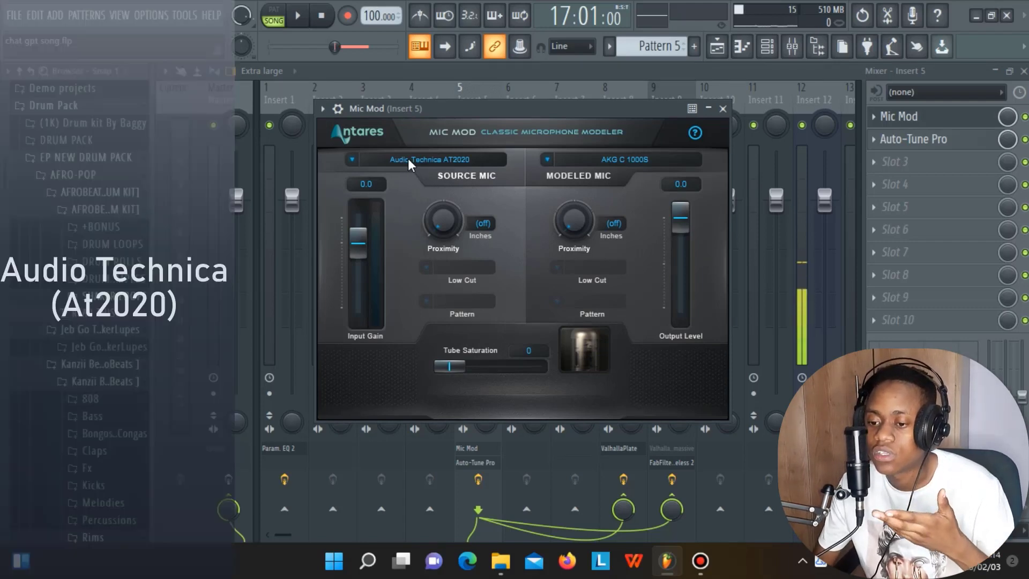
- Keep the Audio Technica AT2020 as Mic Mod's source and set the modeled mic to Blue Bluebird
left_click(361, 158)
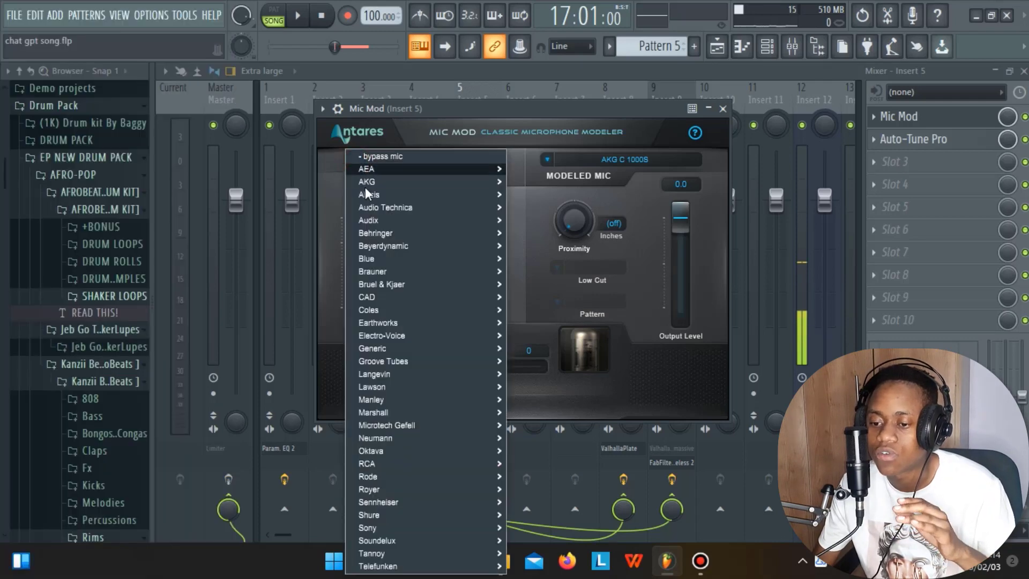
mouse_move(449, 216)
left_click(533, 210)
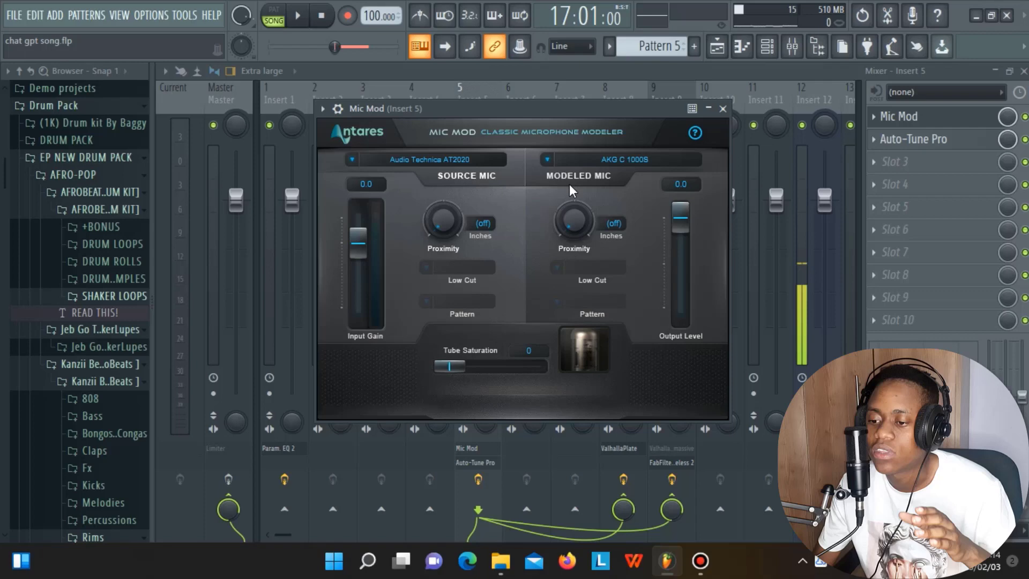
left_click(551, 162)
mouse_move(629, 263)
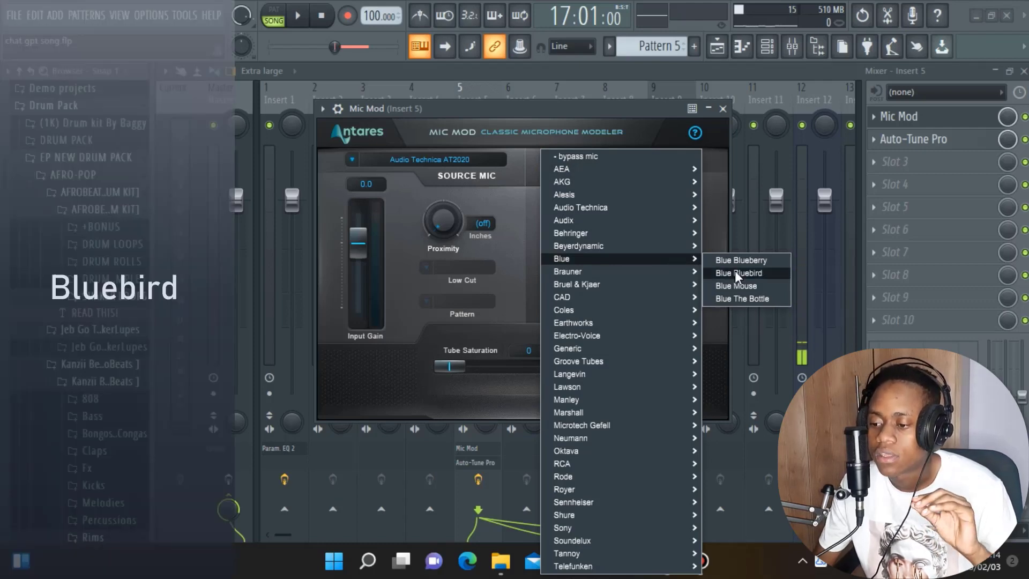
left_click(735, 272)
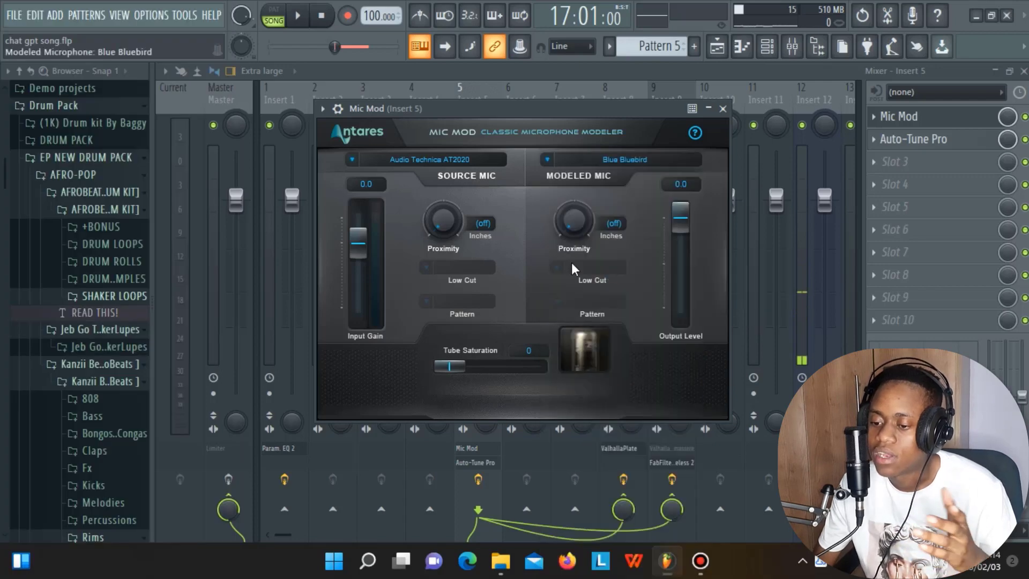
- Close the Mic Mod window, play the vocals, then stop playback
left_click(722, 109)
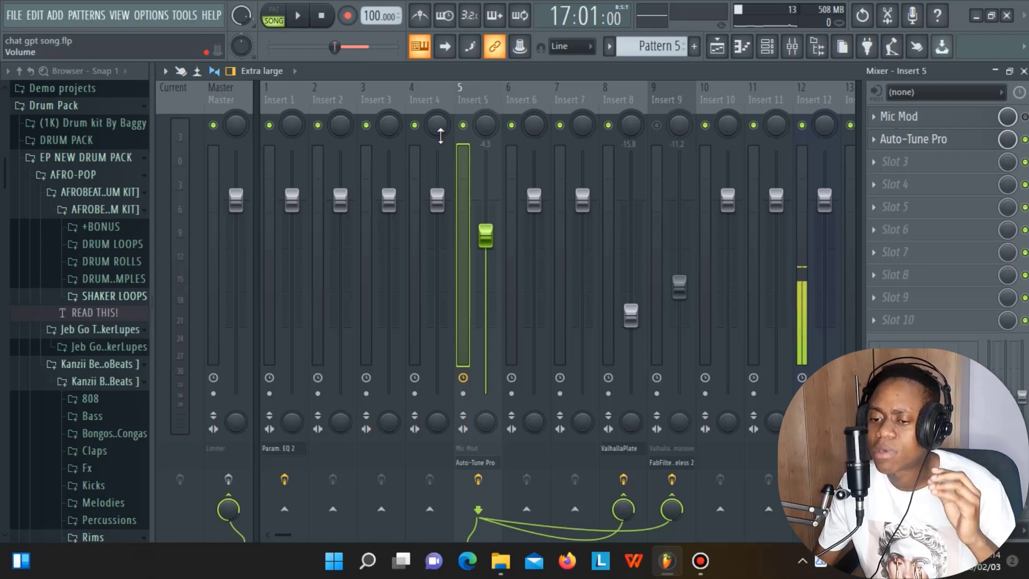
left_click(303, 27)
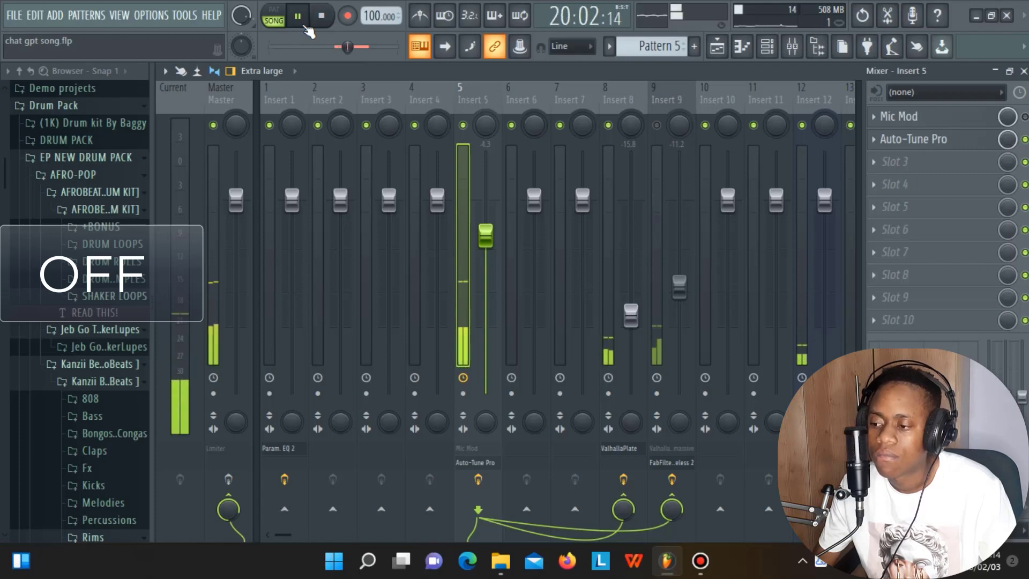
left_click(322, 17)
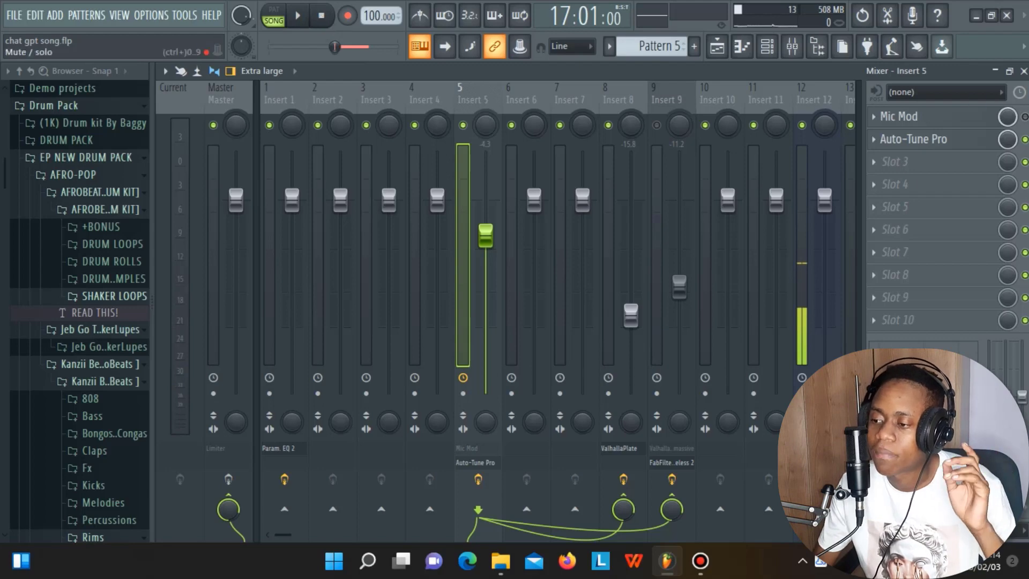
- Reopen Mic Mod, play the vocals with it on, bypass it to compare, and stop
left_click(948, 116)
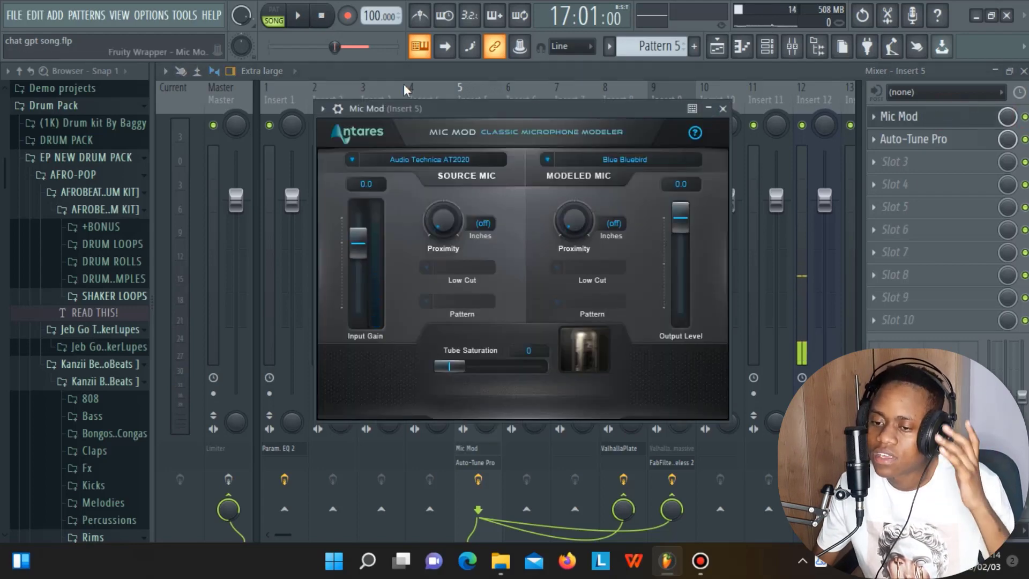
left_click(312, 15)
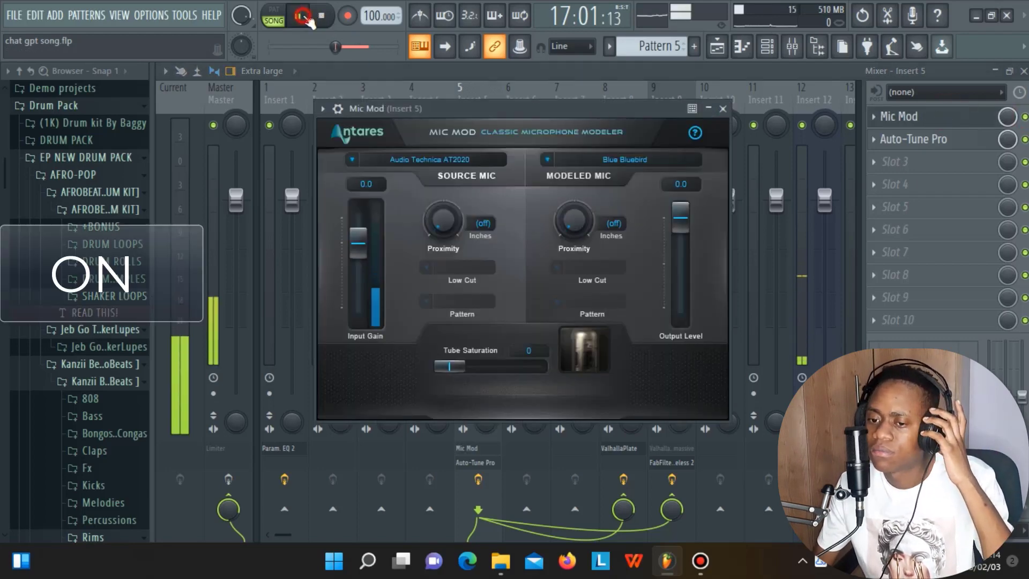
left_click(1024, 117)
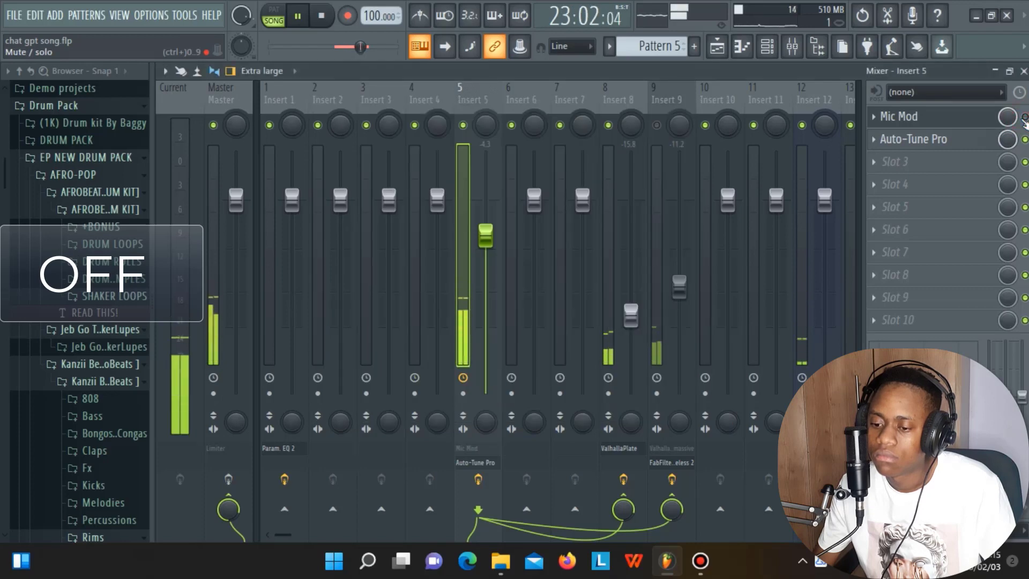
left_click(322, 17)
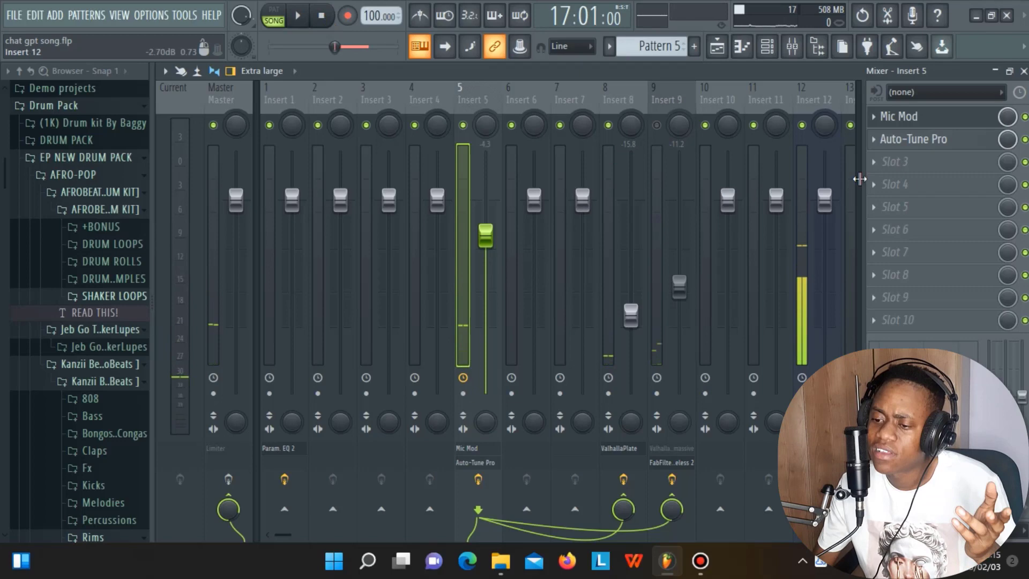
- Reopen Mic Mod on Insert 5, model an AEA R44C, and start playback
left_click(922, 121)
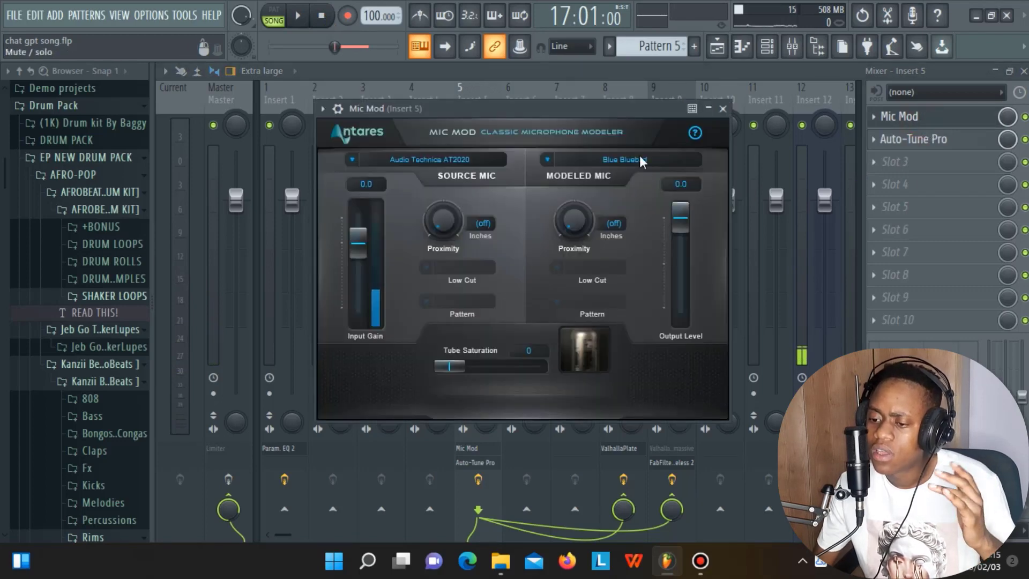
left_click(543, 159)
mouse_move(600, 171)
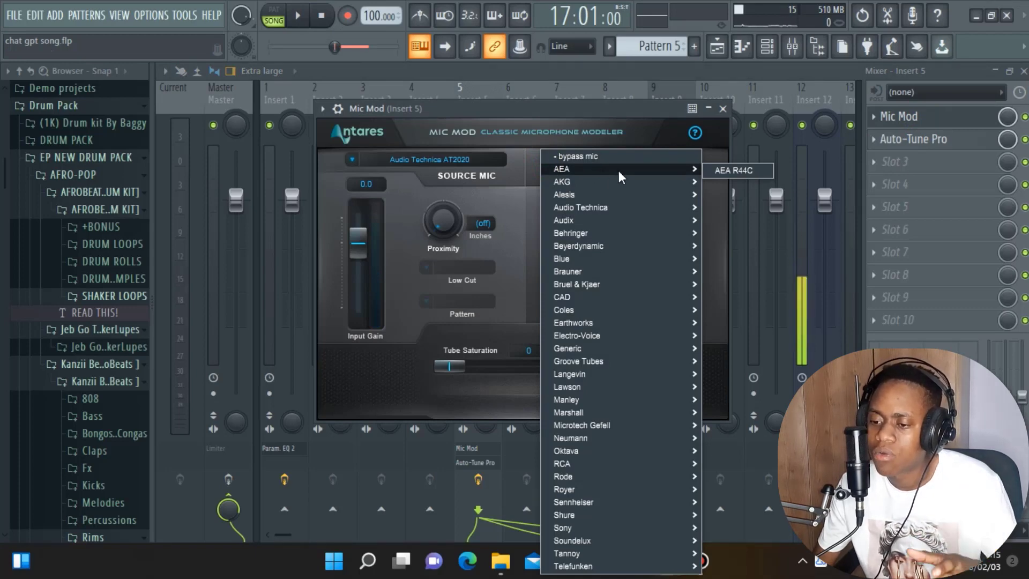
left_click(718, 171)
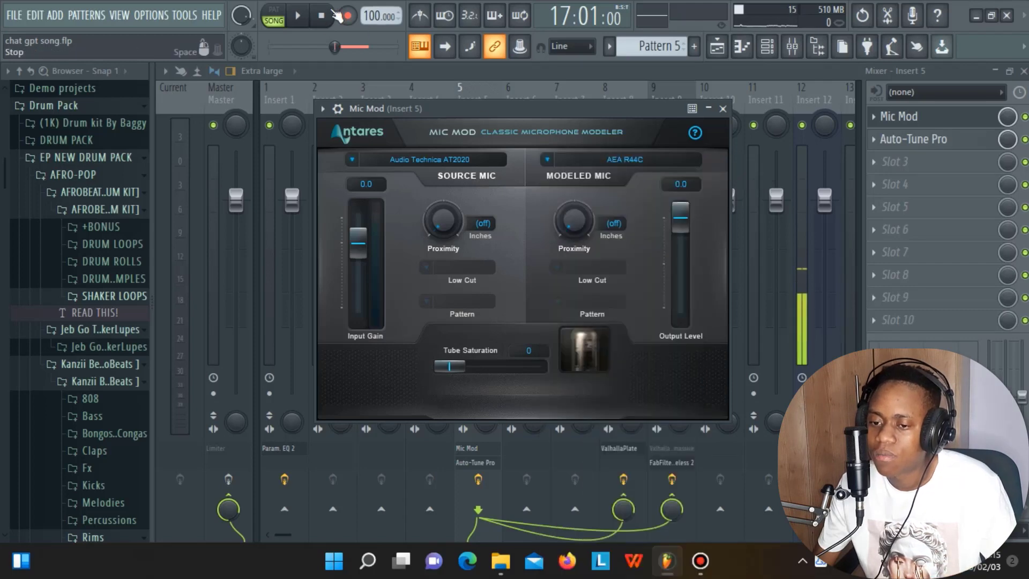
left_click(298, 17)
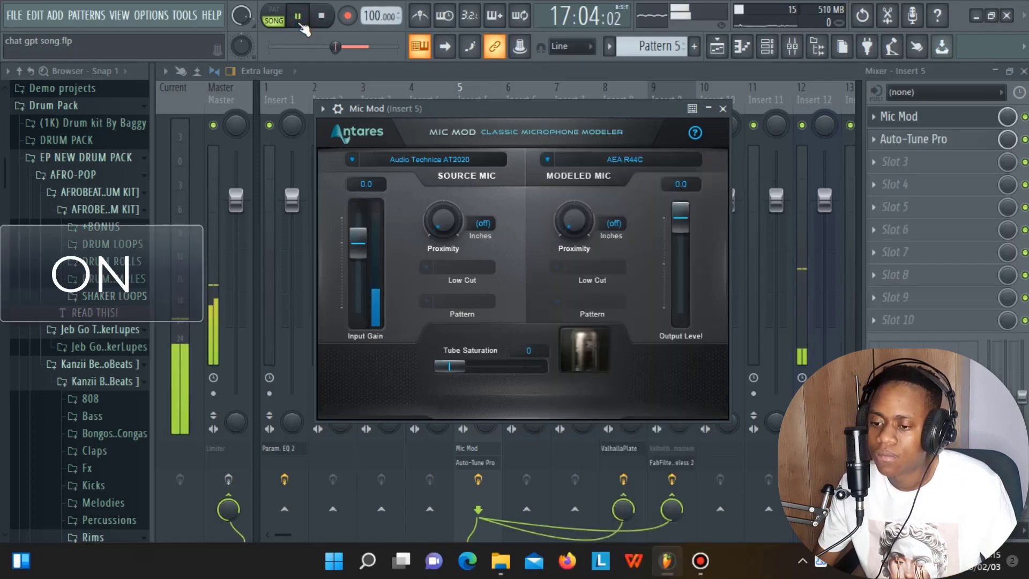
- Audition the AKG C 1000S, then settle on AKG C 12 VR (w) and stop playback
left_click(546, 157)
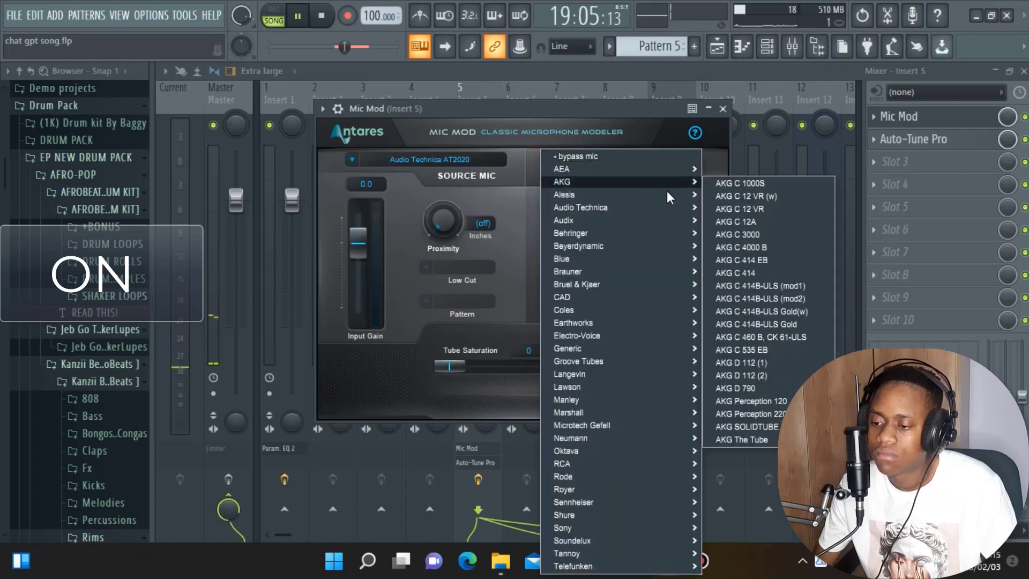
left_click(744, 184)
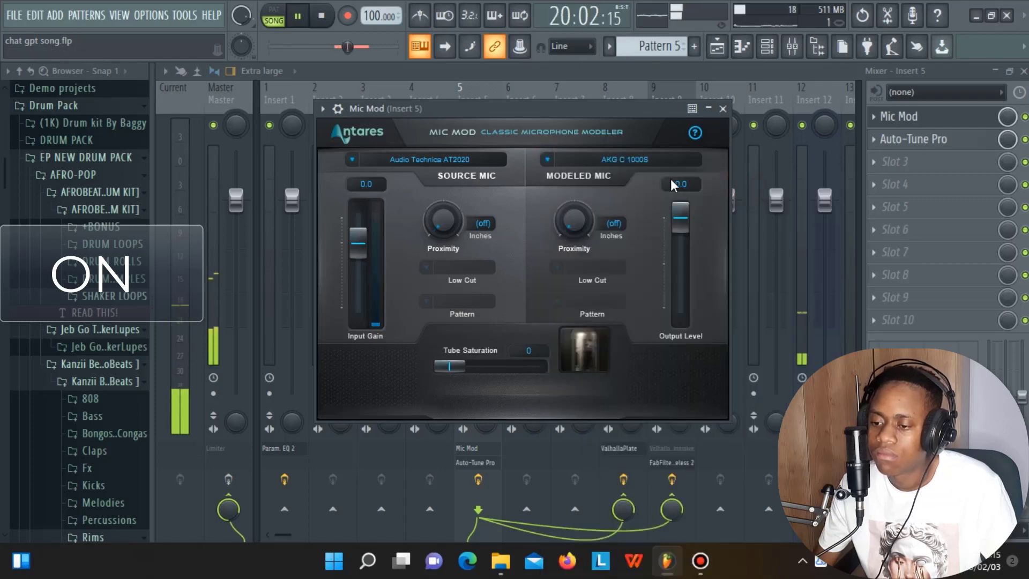
left_click(546, 158)
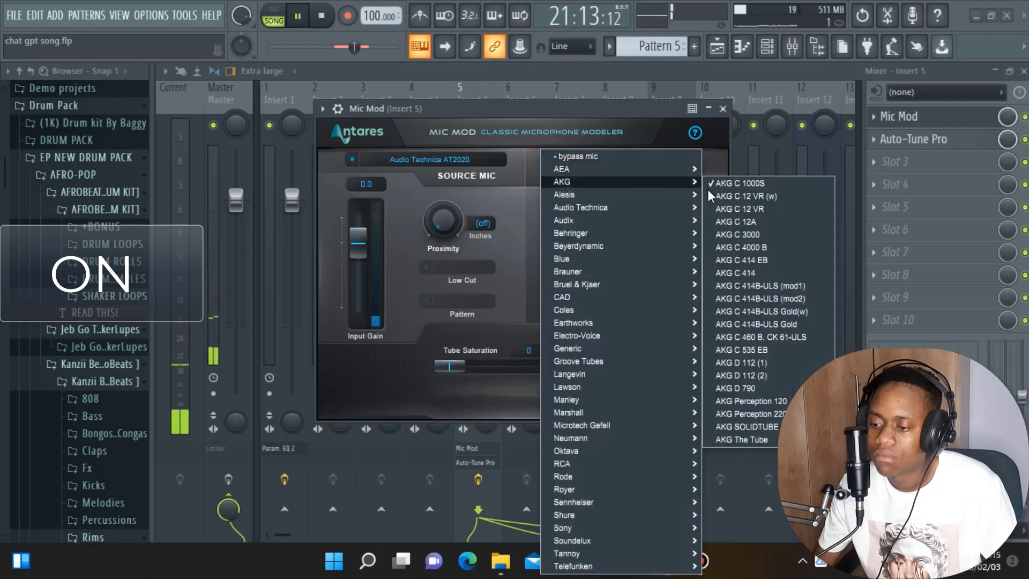
left_click(731, 194)
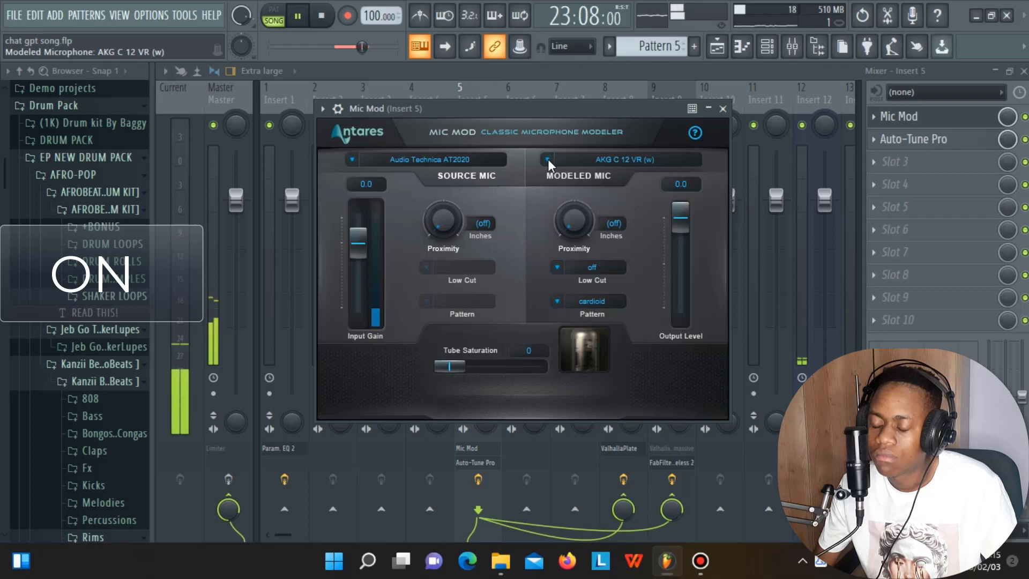
left_click(323, 18)
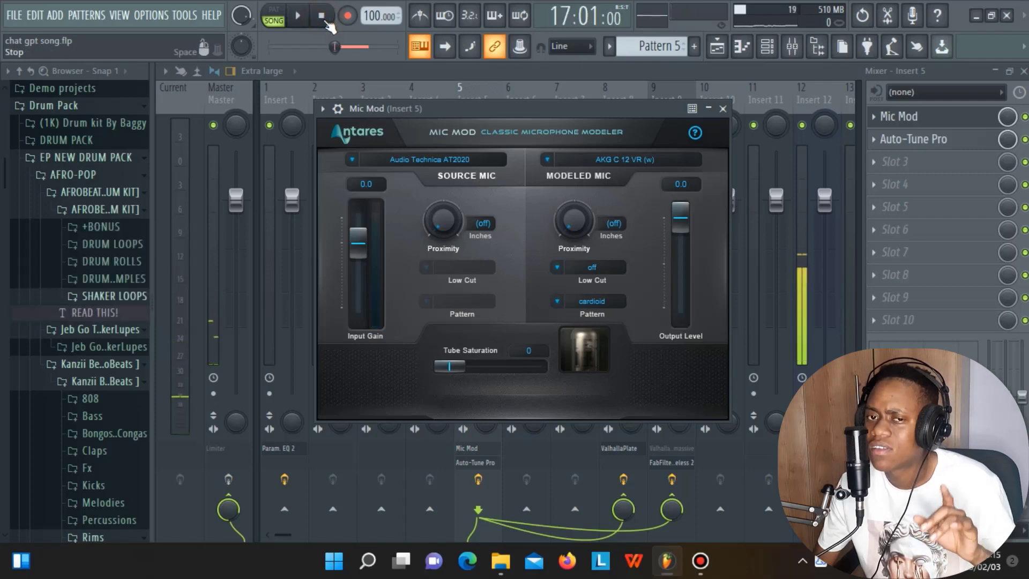
- Switch the modeled mic to Rode > Rode NT1 and play the song to hear it
left_click(547, 159)
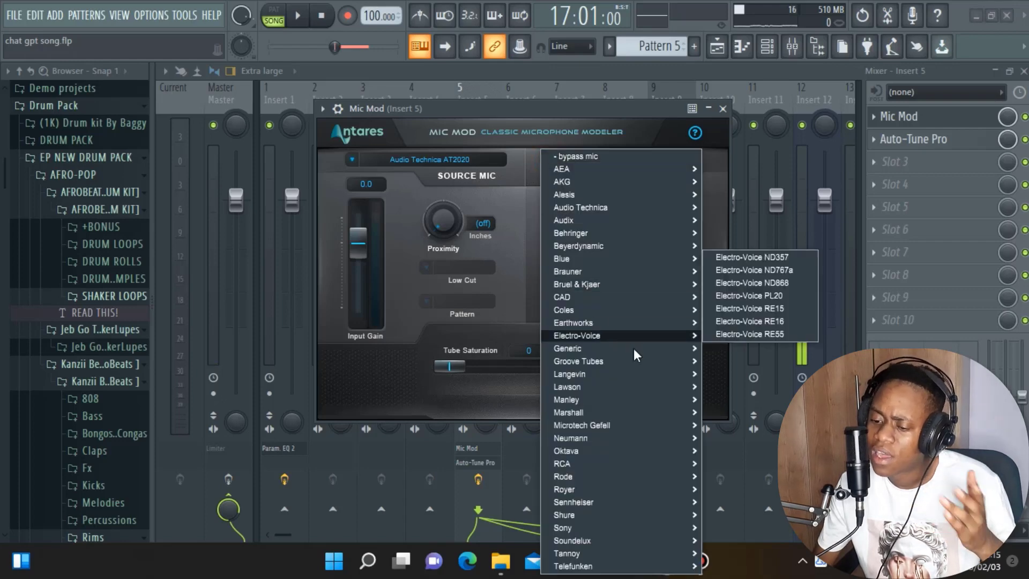
mouse_move(660, 452)
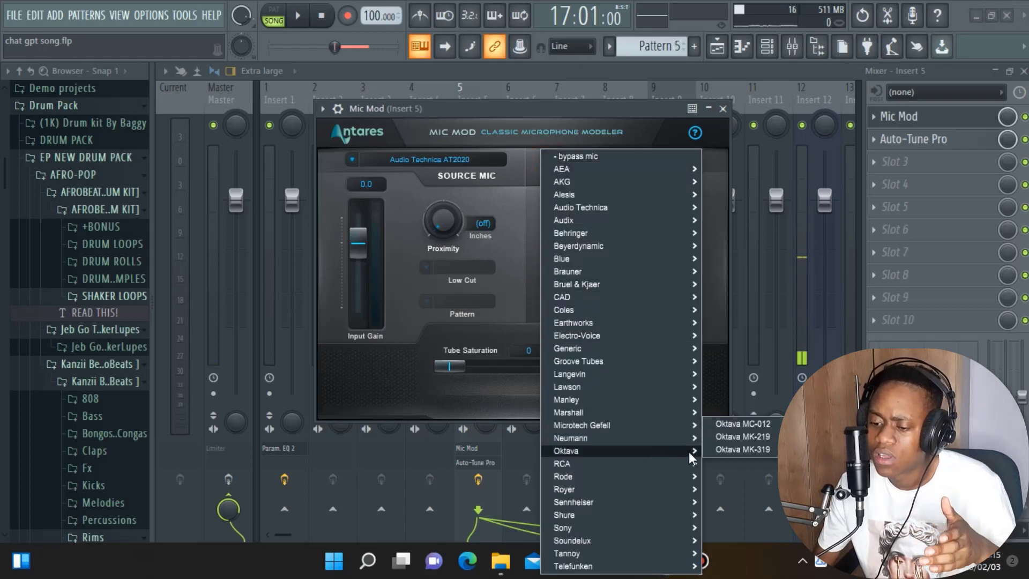
mouse_move(664, 476)
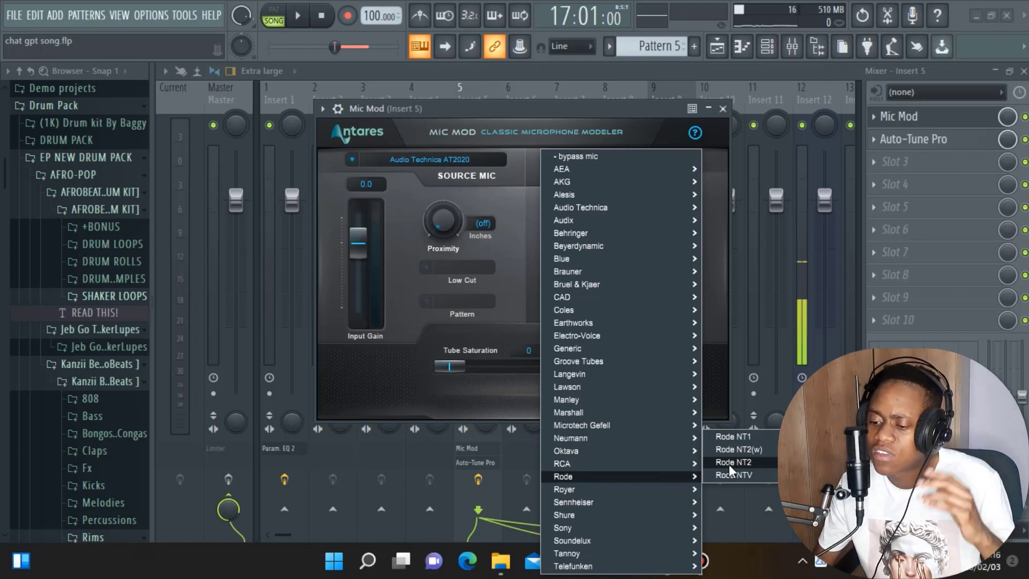
left_click(735, 436)
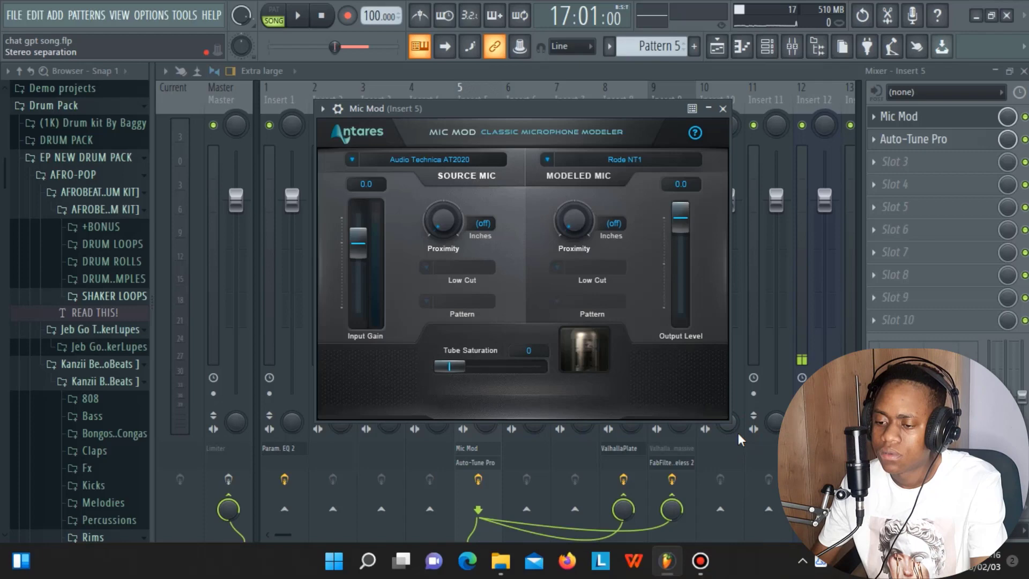
left_click(299, 16)
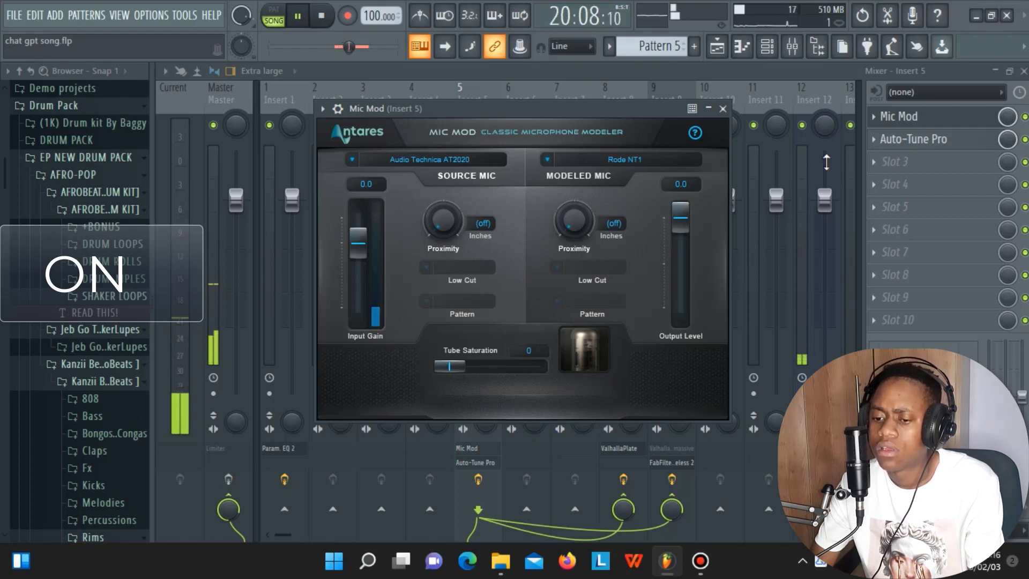
- Bypass Mic Mod on Insert 5, re-enable it, then stop playback
left_click(1024, 117)
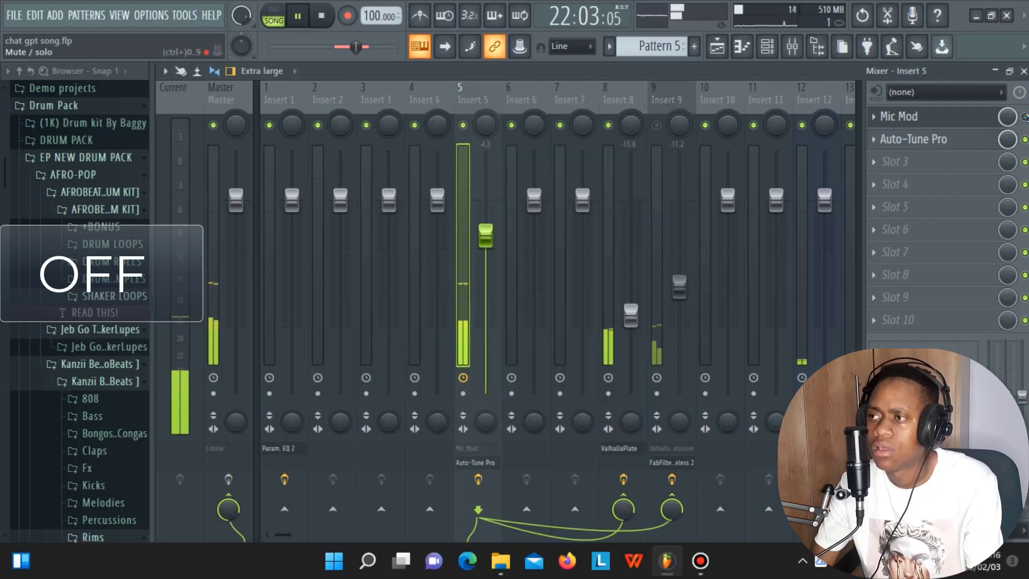
left_click(1025, 116)
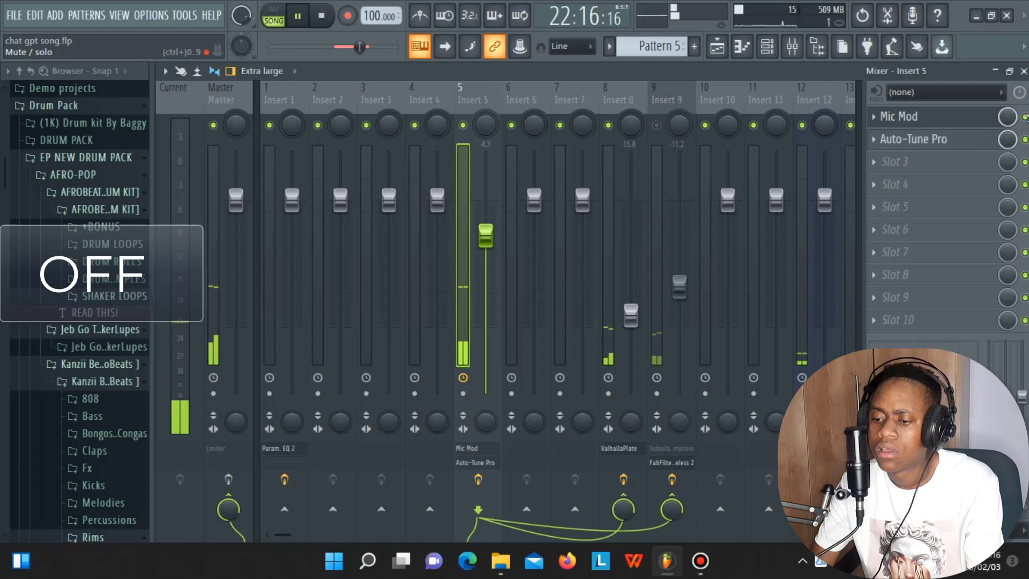
left_click(323, 24)
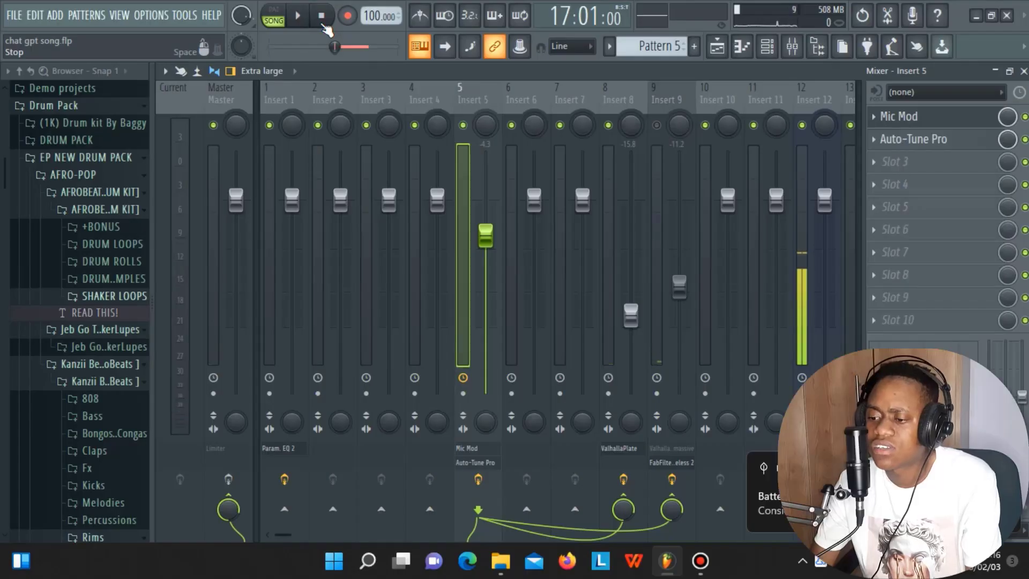